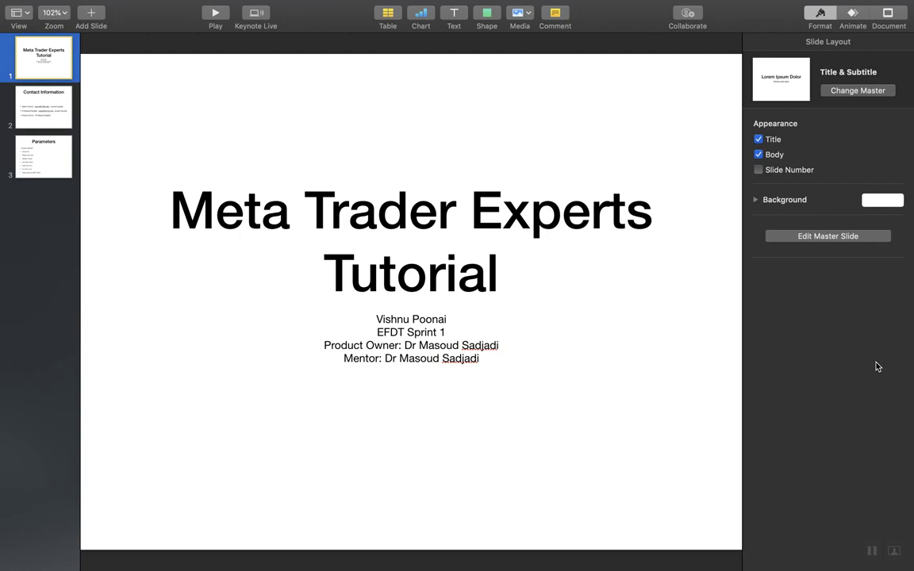
# - Switch from the full-screen Keynote slides to the Windows desktop with Firefox
pyautogui.hotkey('ctrl', 'Right')
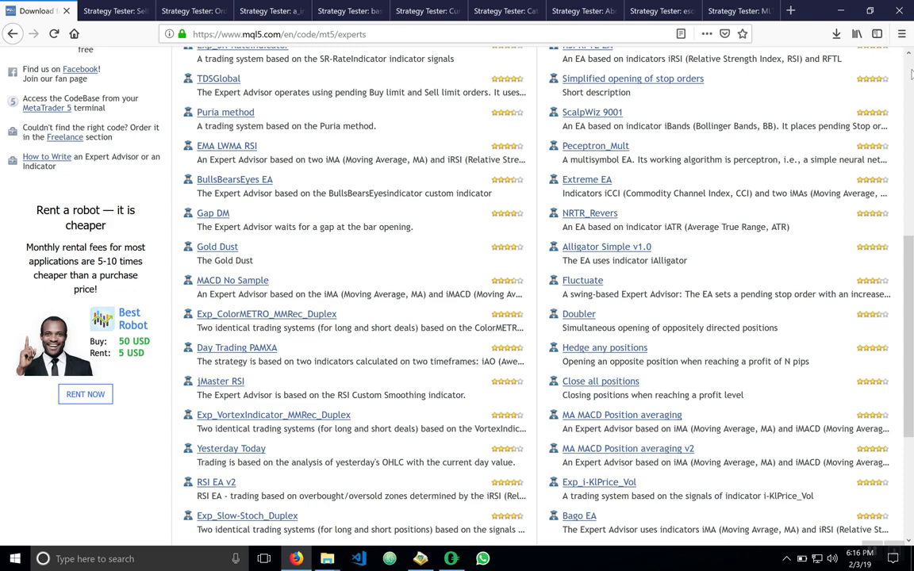
# - Show the MetaTrader 4 Experts listing in the MQL5 CodeBase sidebar
pyautogui.scroll(5, 910, 80)
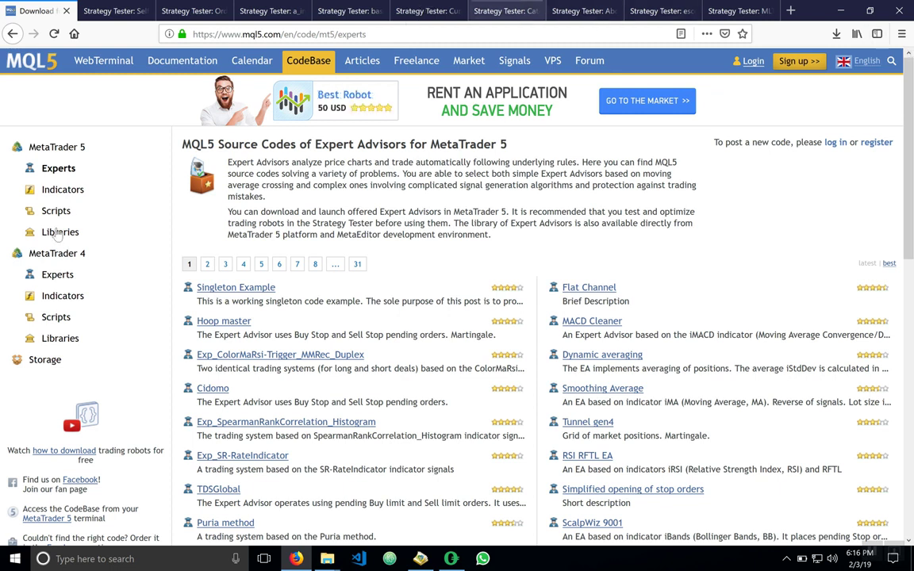
pyautogui.click(57, 276)
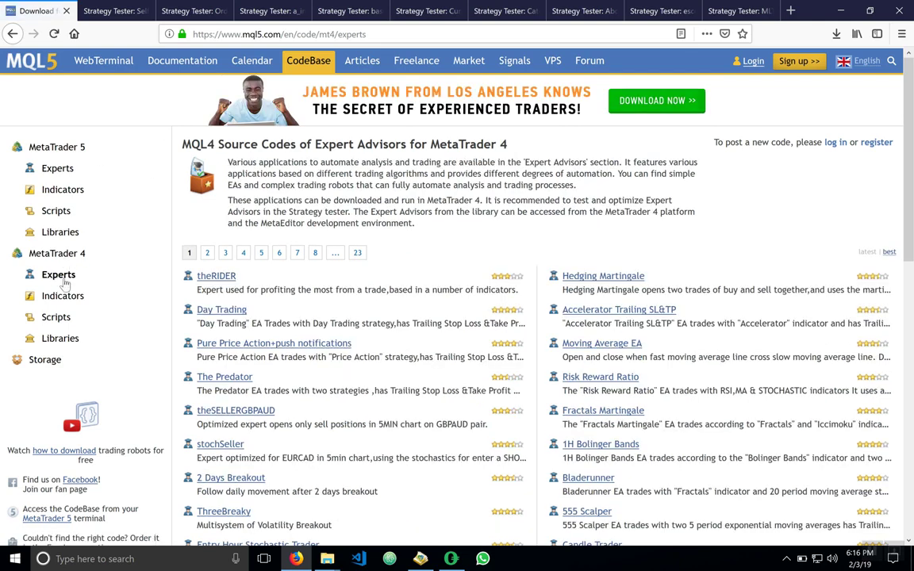
pyautogui.scroll(-3, 404, 388)
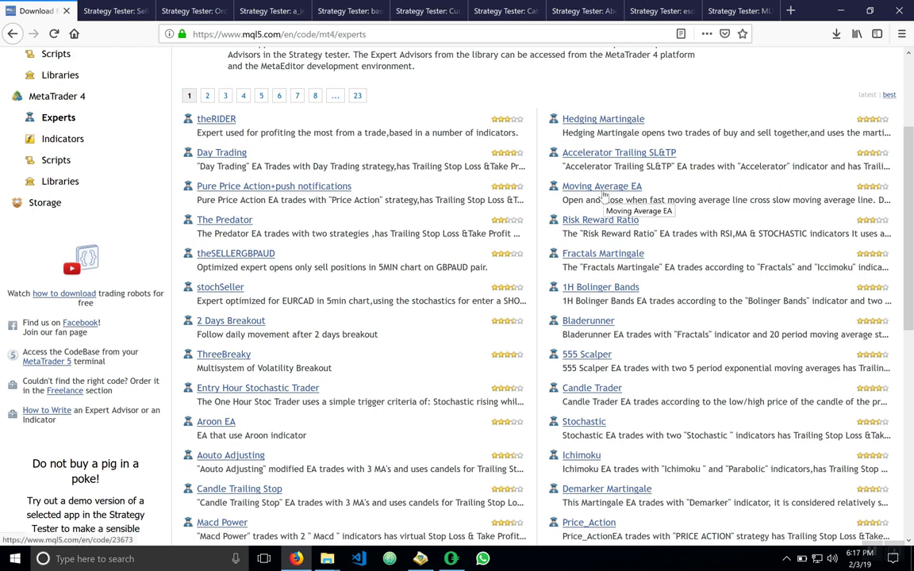
# - Download MaRobot.mq4 from the Moving Average EA page and open it in MetaEditor
pyautogui.click(603, 193)
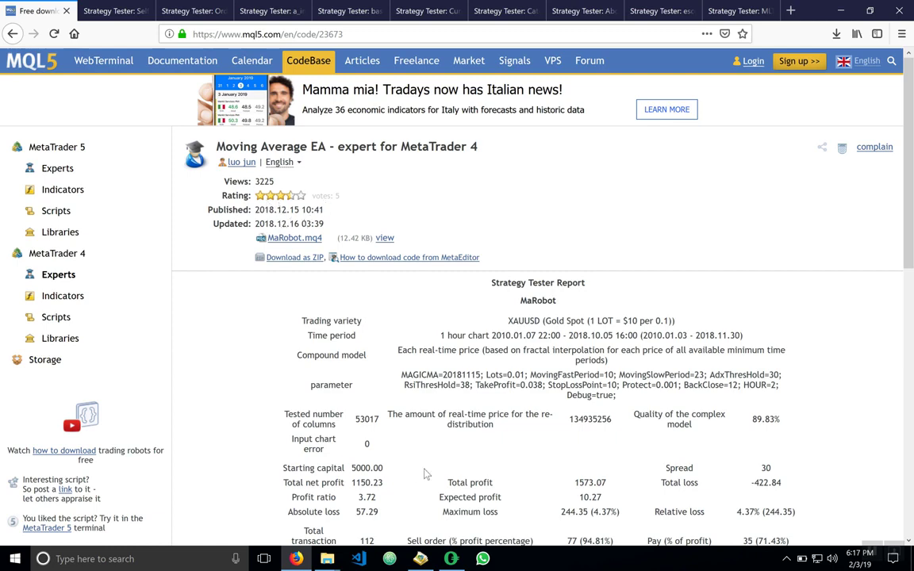
pyautogui.scroll(-4, 424, 474)
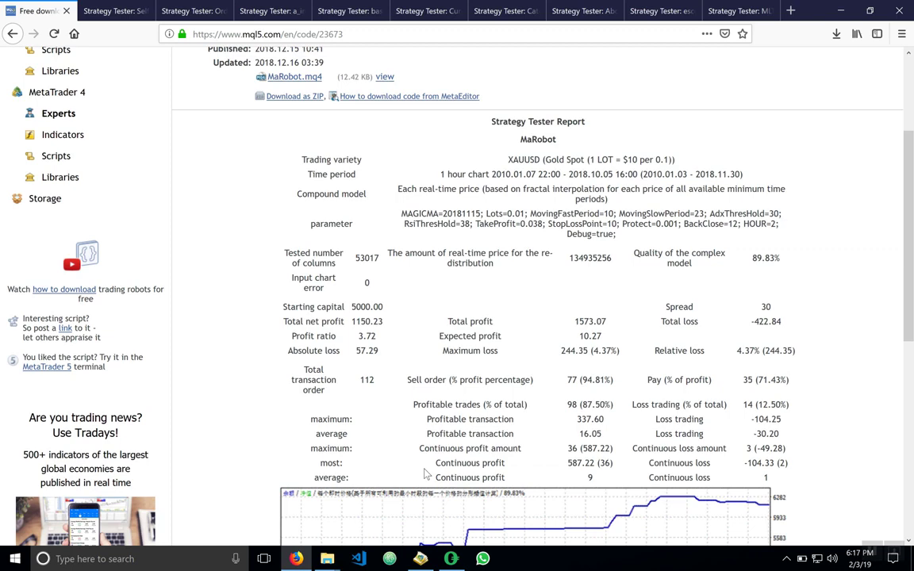
pyautogui.scroll(-5, 424, 473)
pyautogui.scroll(3, 424, 475)
pyautogui.scroll(7, 424, 480)
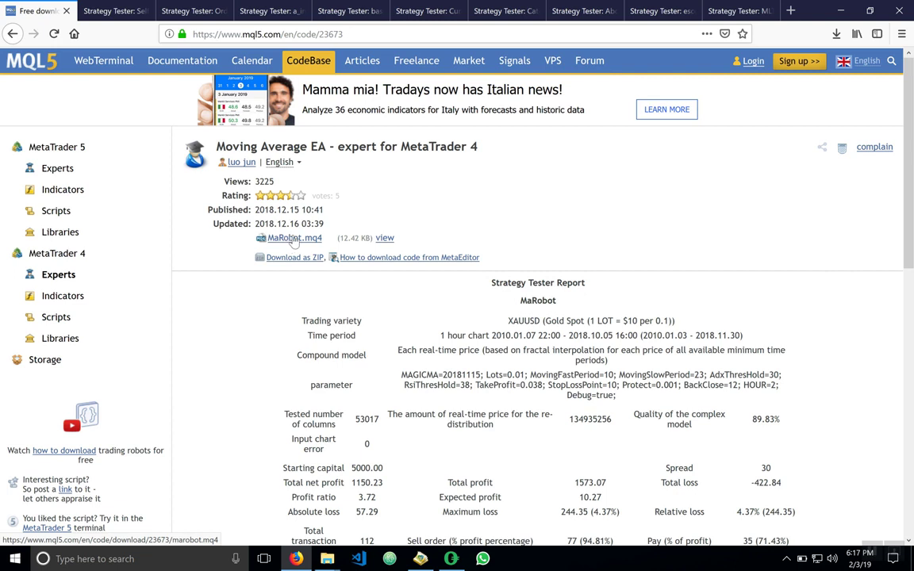
pyautogui.click(293, 239)
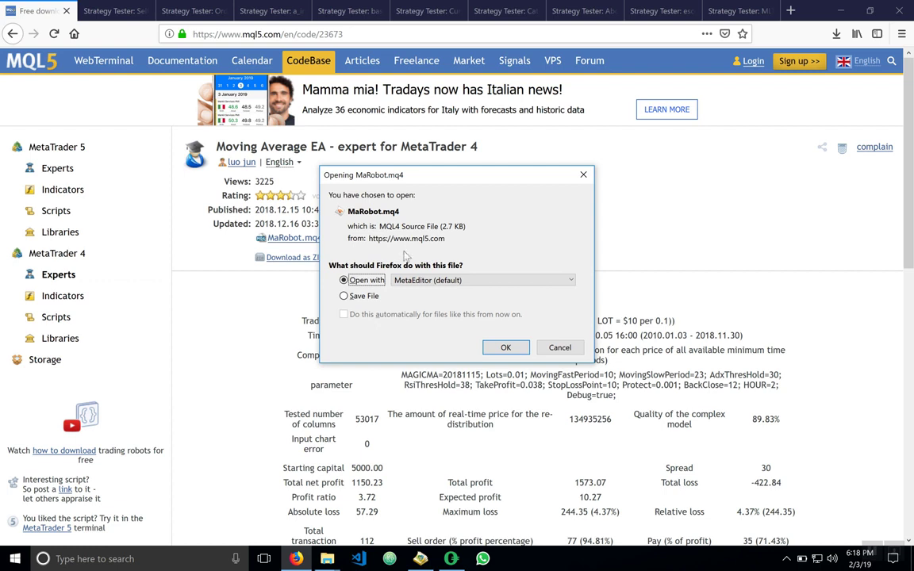
pyautogui.click(493, 347)
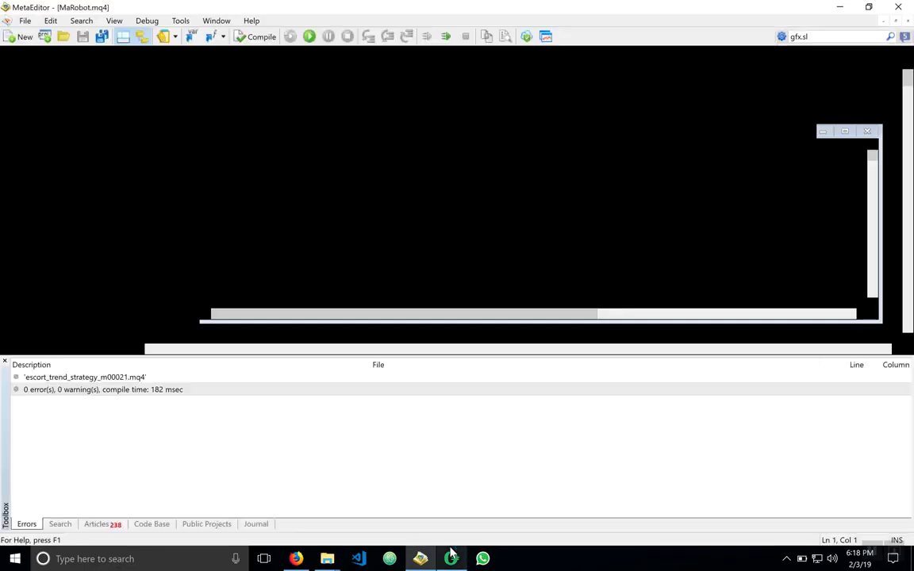
pyautogui.moveTo(450, 552)
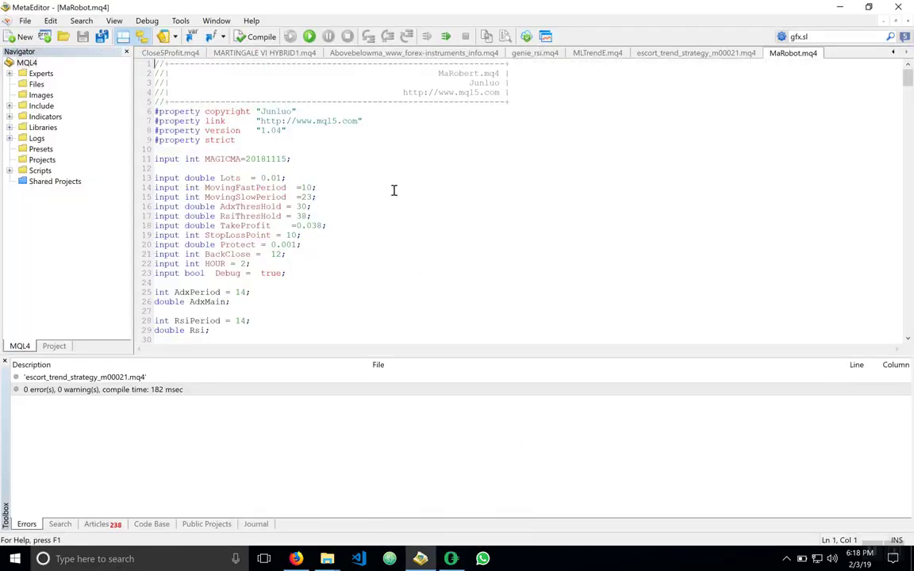
# - Browse the Experts folder, then run MaRobot via Debug > Start on Real Data
pyautogui.click(9, 73)
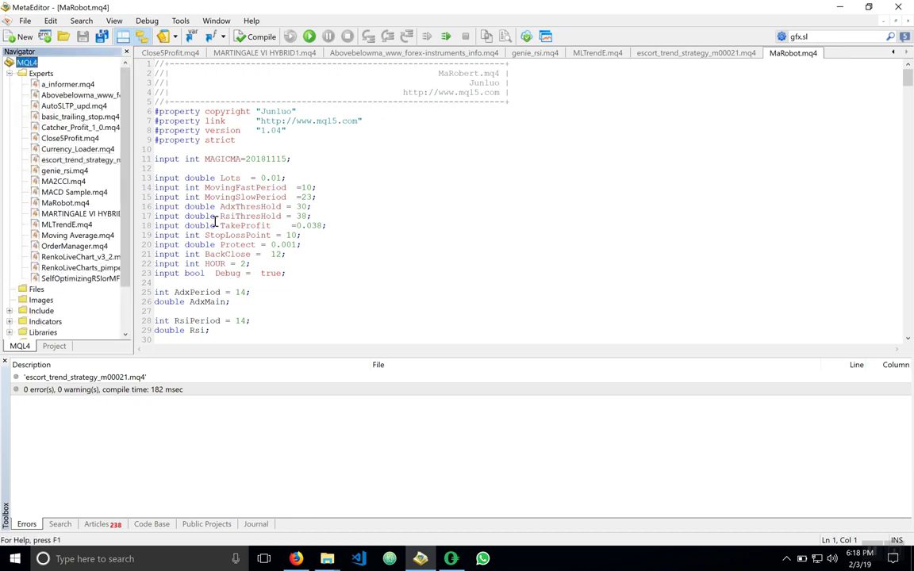
pyautogui.scroll(-14, 214, 221)
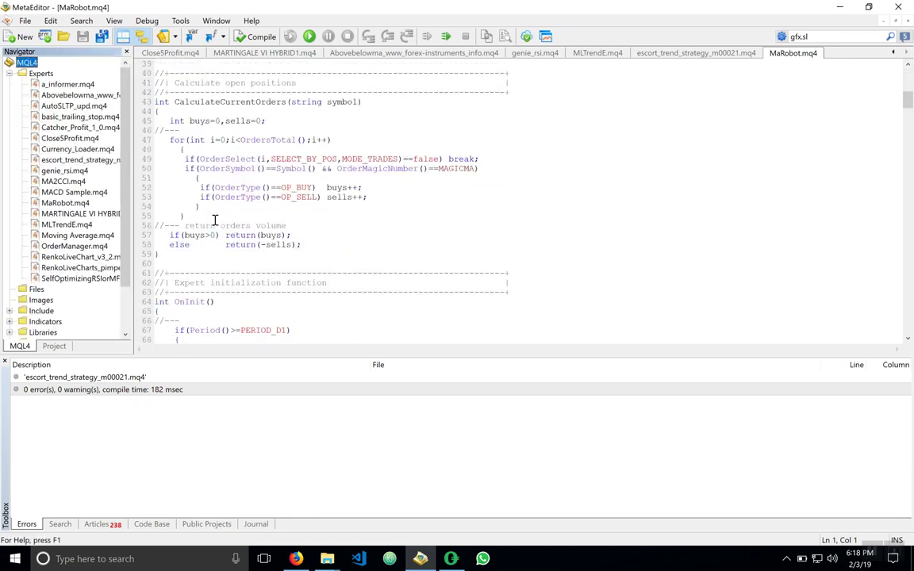
pyautogui.scroll(-17, 215, 221)
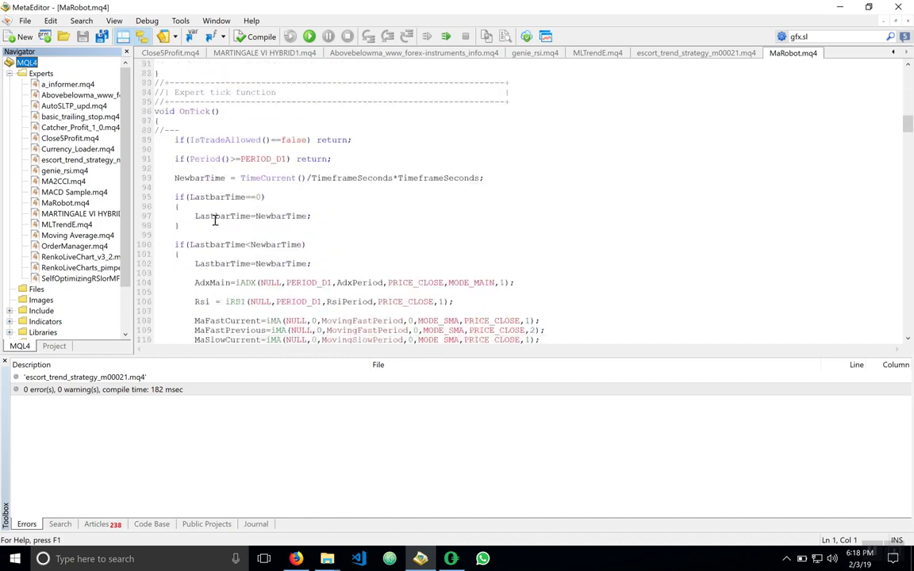
pyautogui.scroll(20, 214, 220)
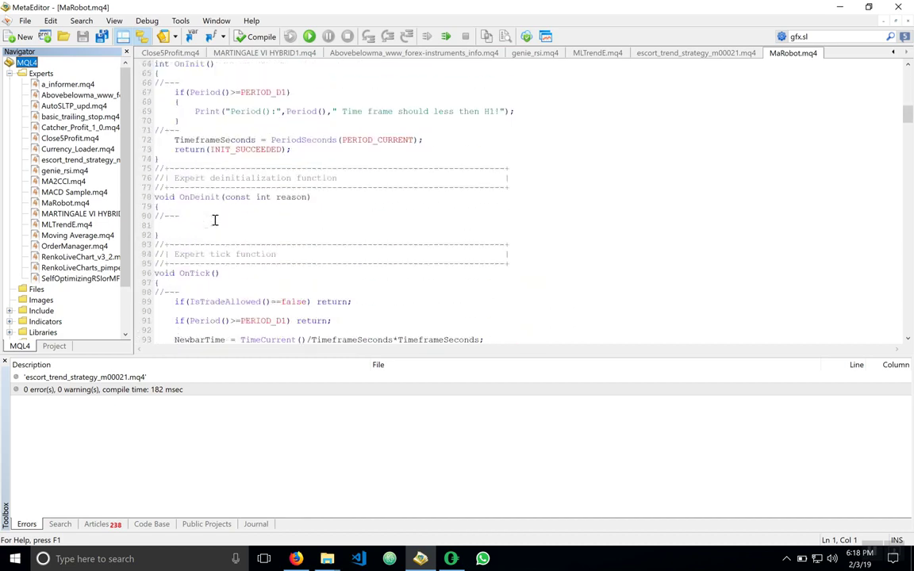
pyautogui.scroll(1, 214, 220)
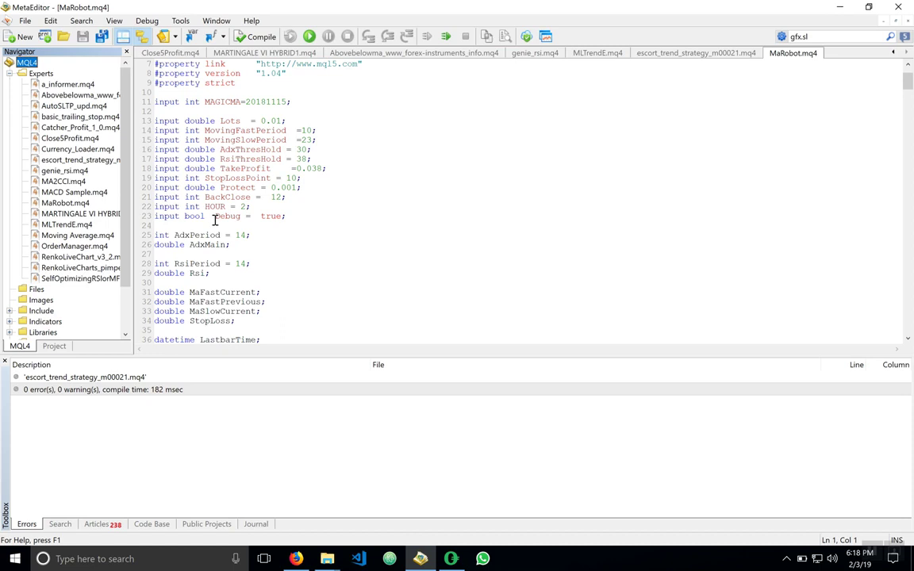
pyautogui.scroll(-6, 214, 219)
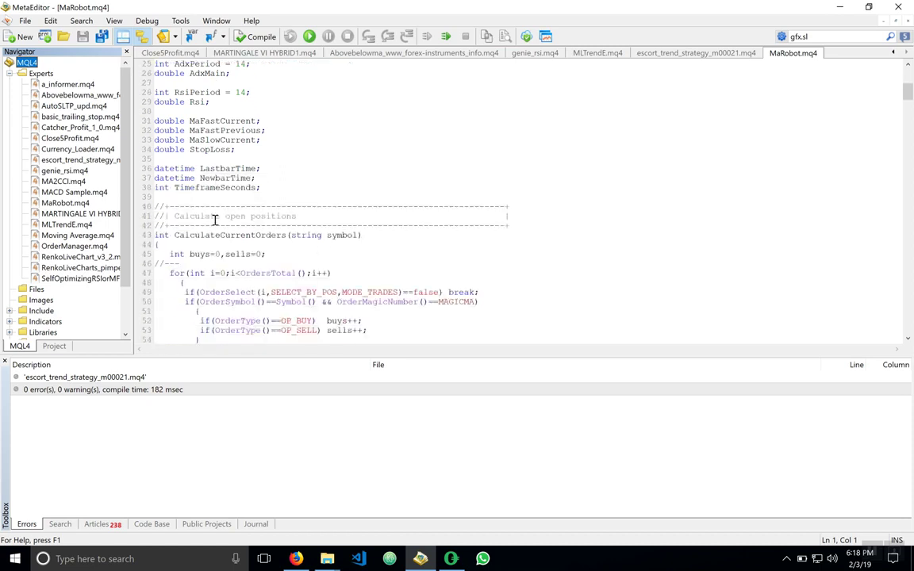
pyautogui.scroll(2, 214, 220)
pyautogui.scroll(-5, 214, 219)
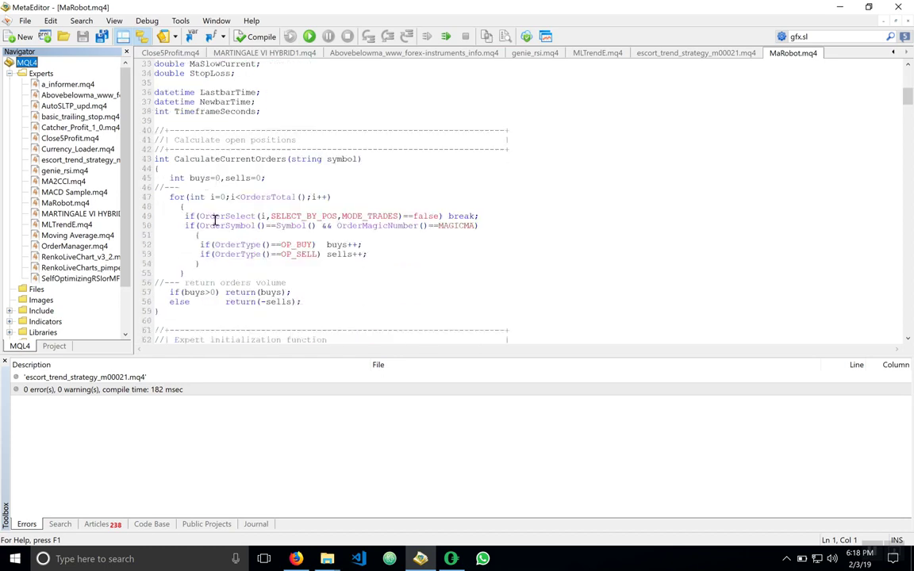
pyautogui.scroll(11, 214, 219)
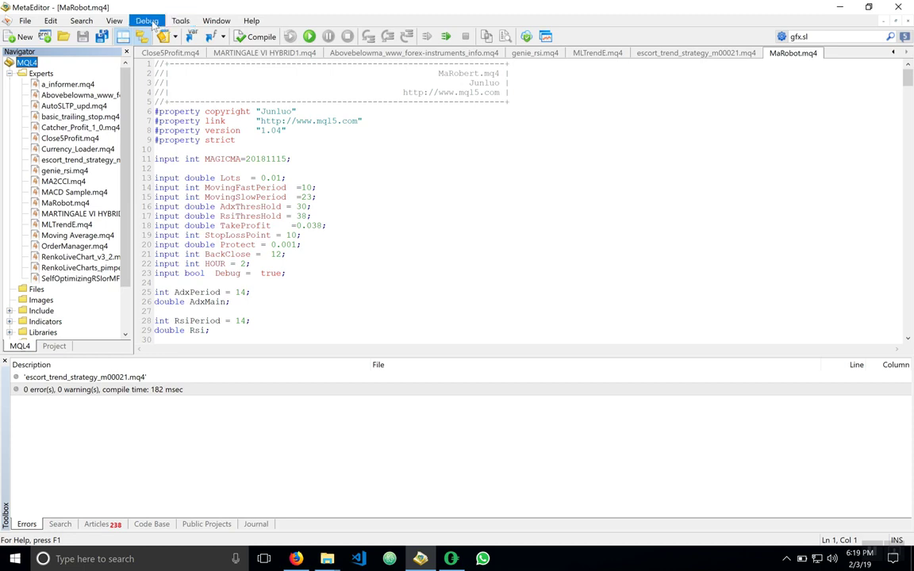
pyautogui.click(152, 23)
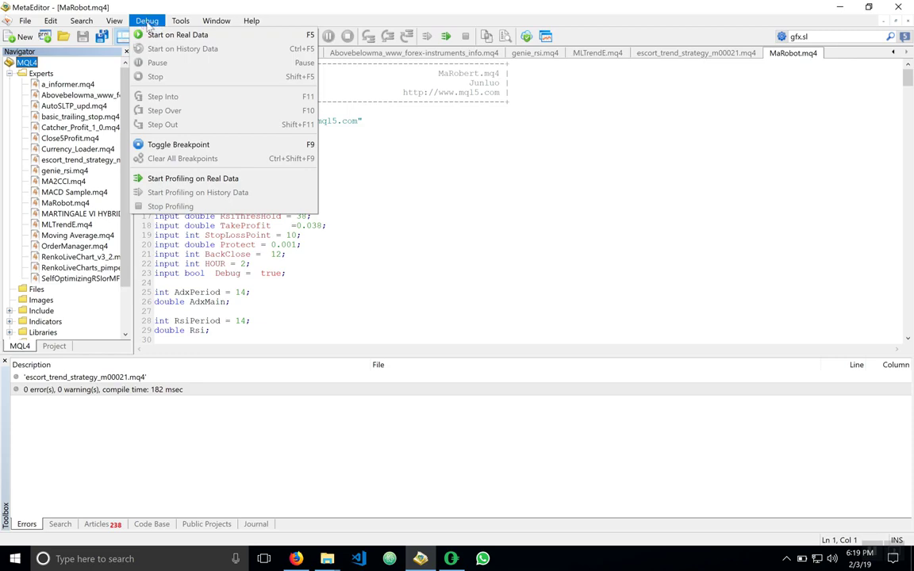
pyautogui.click(153, 35)
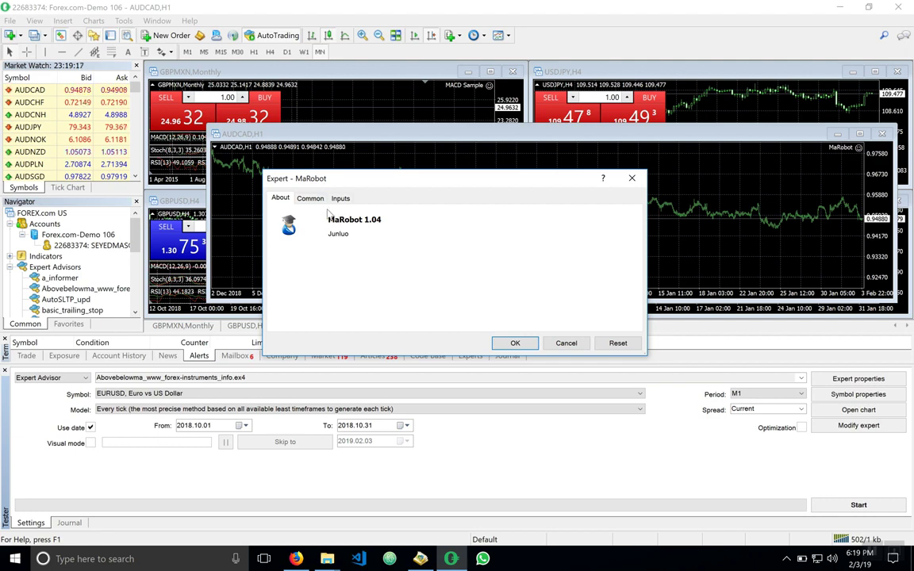
# - Review MaRobot's Common and Inputs settings and accept them to run on AUDCAD H1
pyautogui.click(310, 199)
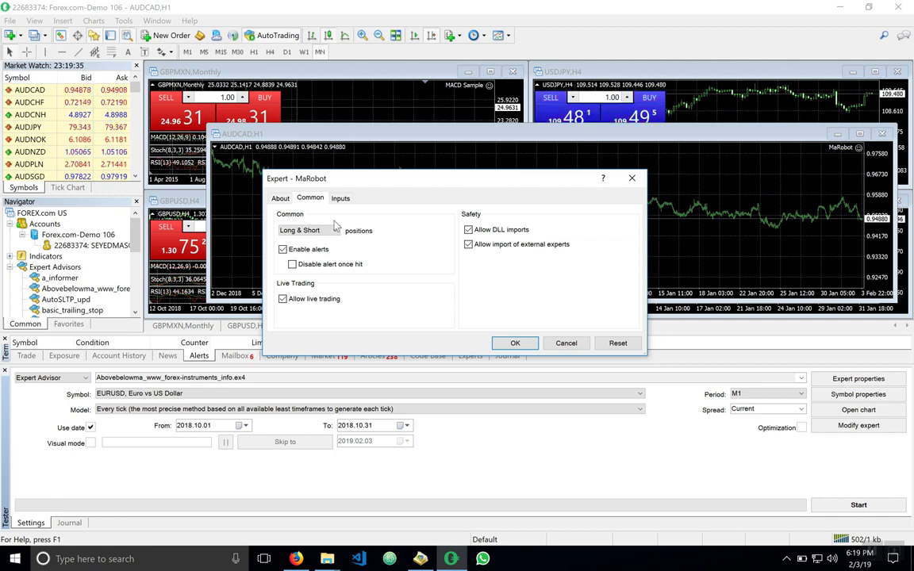
pyautogui.click(340, 198)
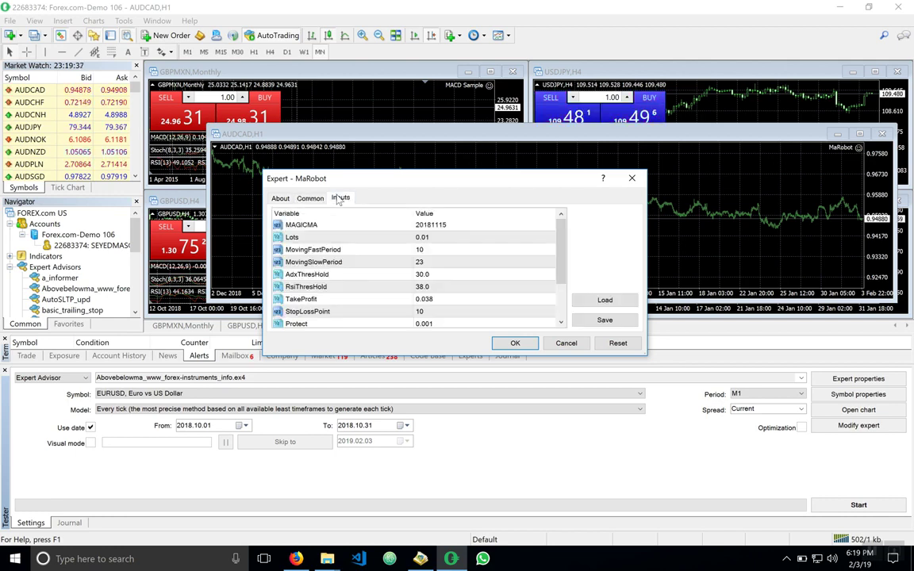
pyautogui.scroll(-1, 390, 283)
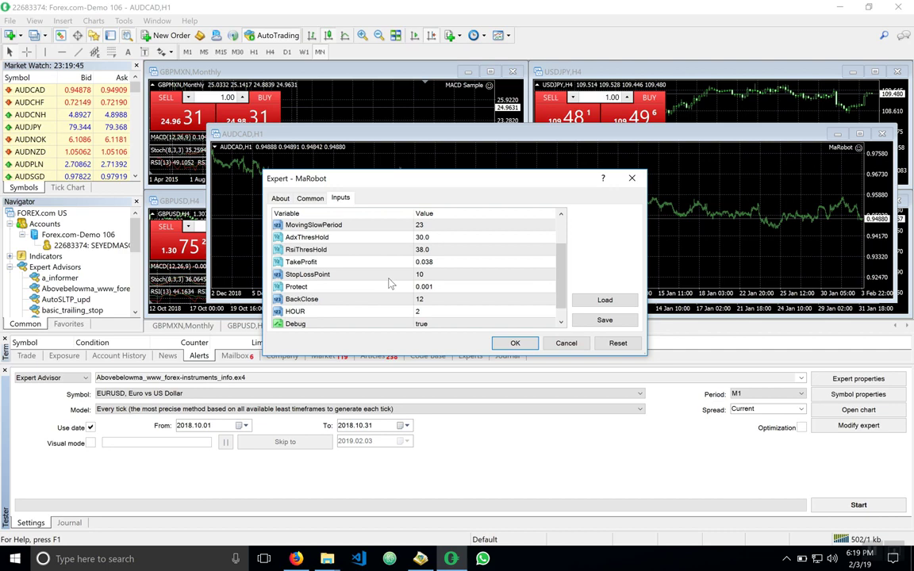
pyautogui.click(514, 343)
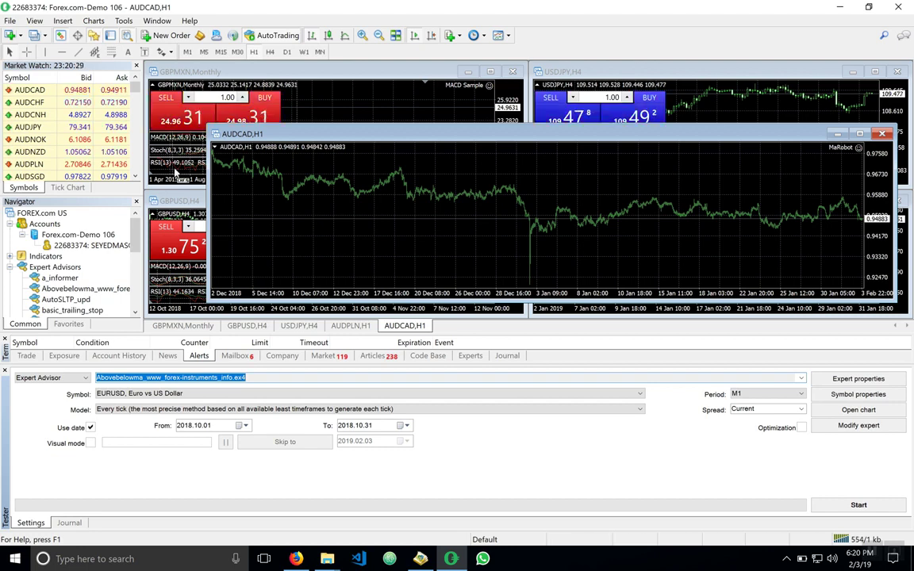
# - Open the History Center and view EURUSD records for M1, M5, M15, M30, H1, H4, W1 and MN
pyautogui.click(123, 21)
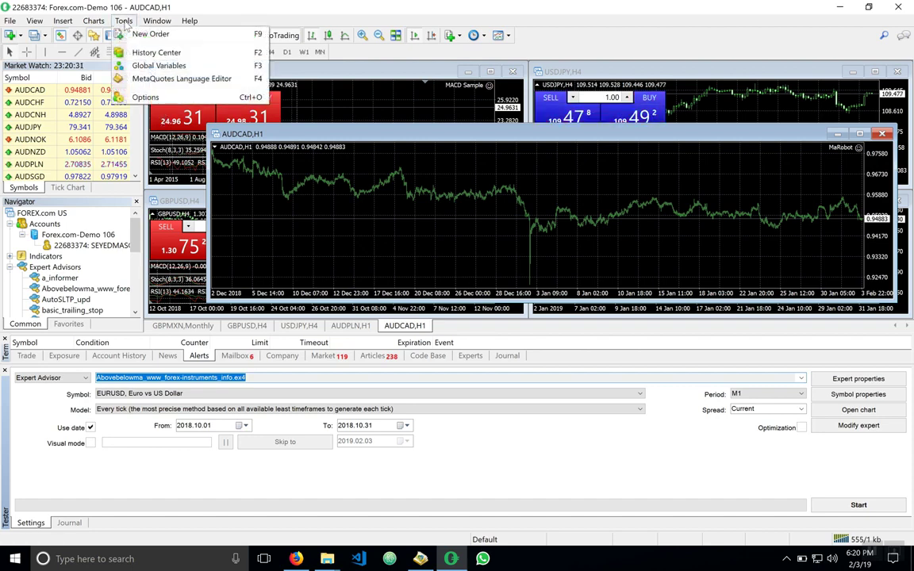
pyautogui.click(153, 53)
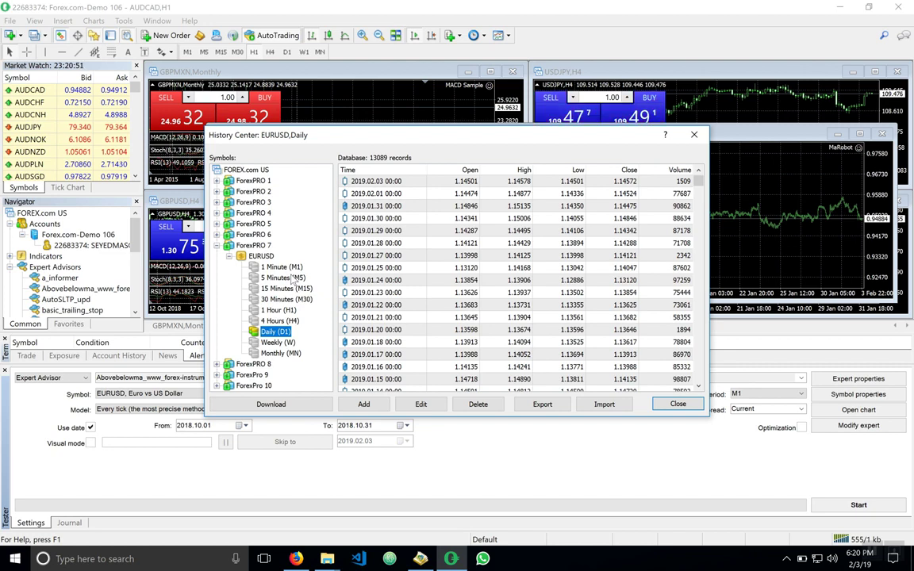
pyautogui.click(284, 267)
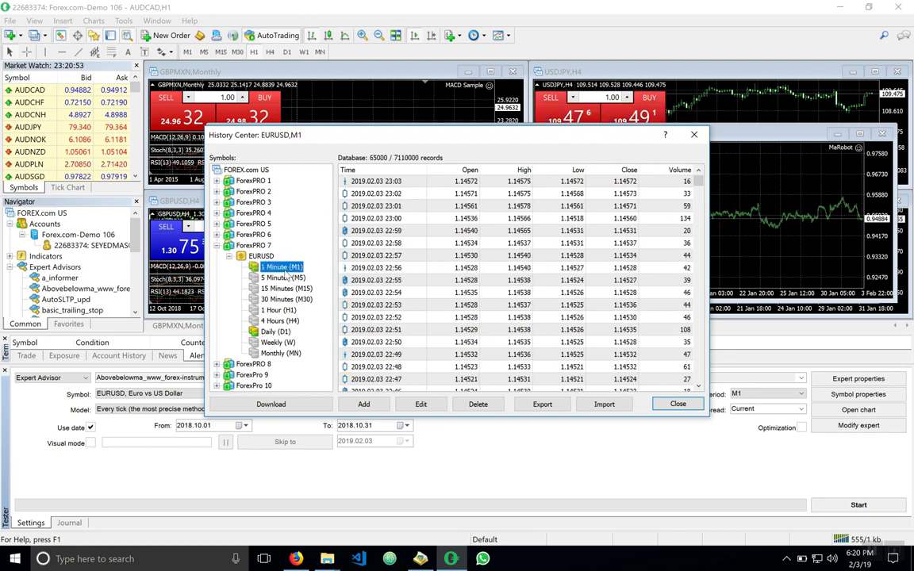
pyautogui.click(283, 278)
pyautogui.click(279, 288)
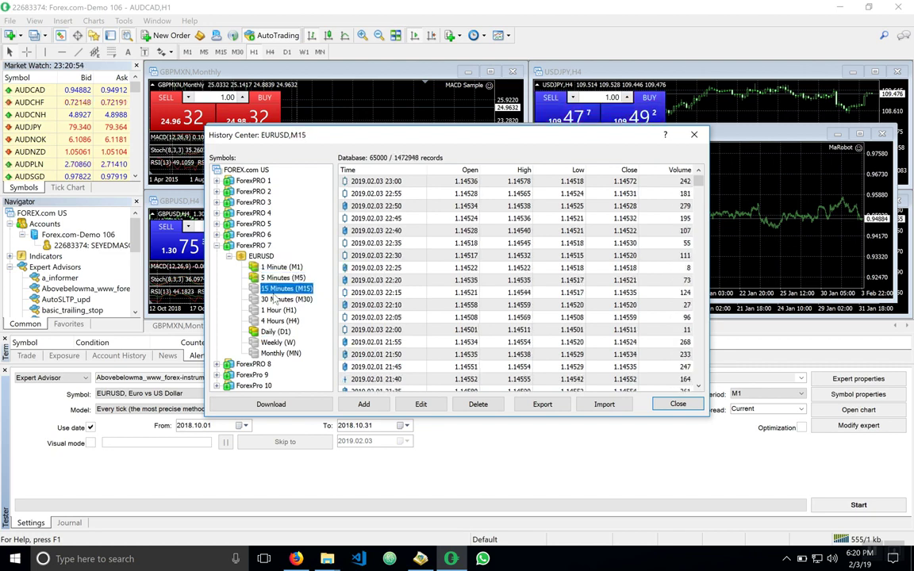
pyautogui.click(280, 299)
pyautogui.click(269, 310)
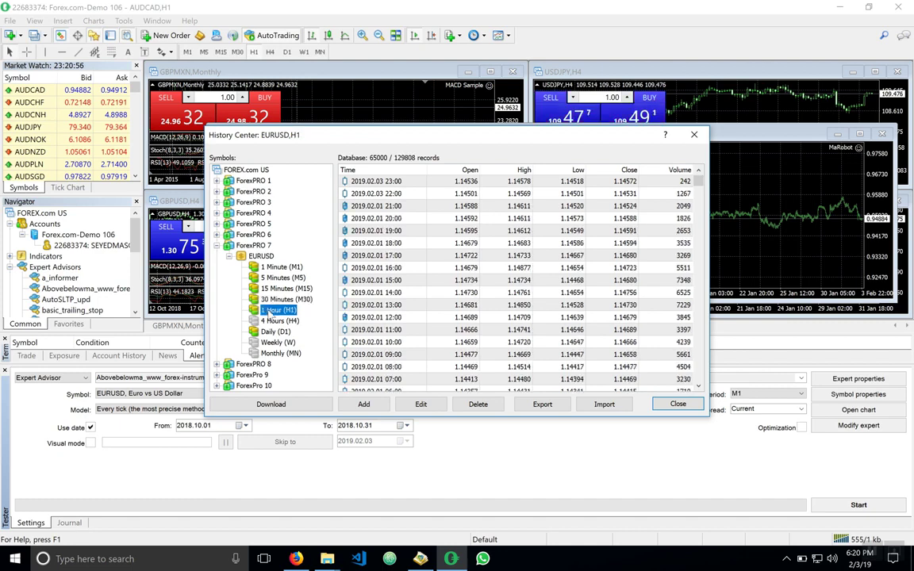
pyautogui.click(270, 320)
pyautogui.click(271, 343)
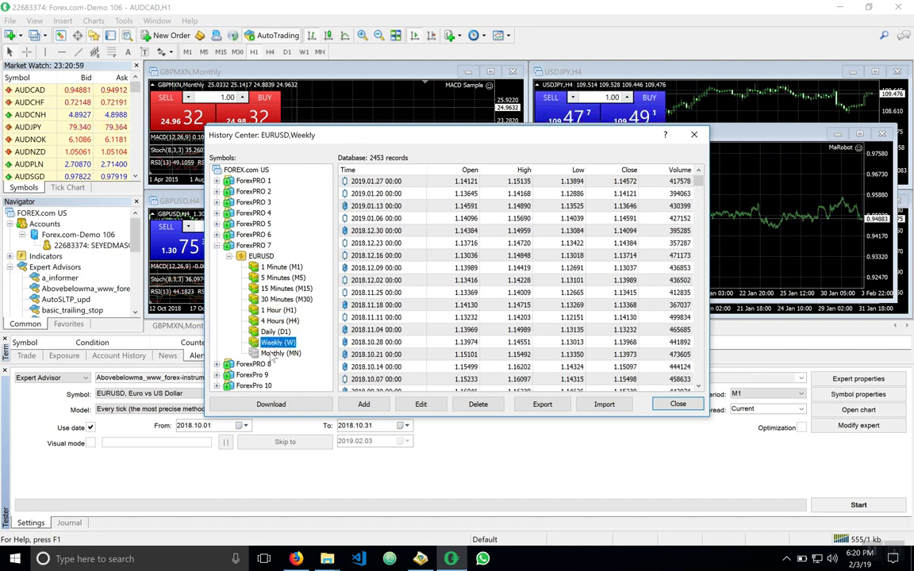
pyautogui.click(272, 353)
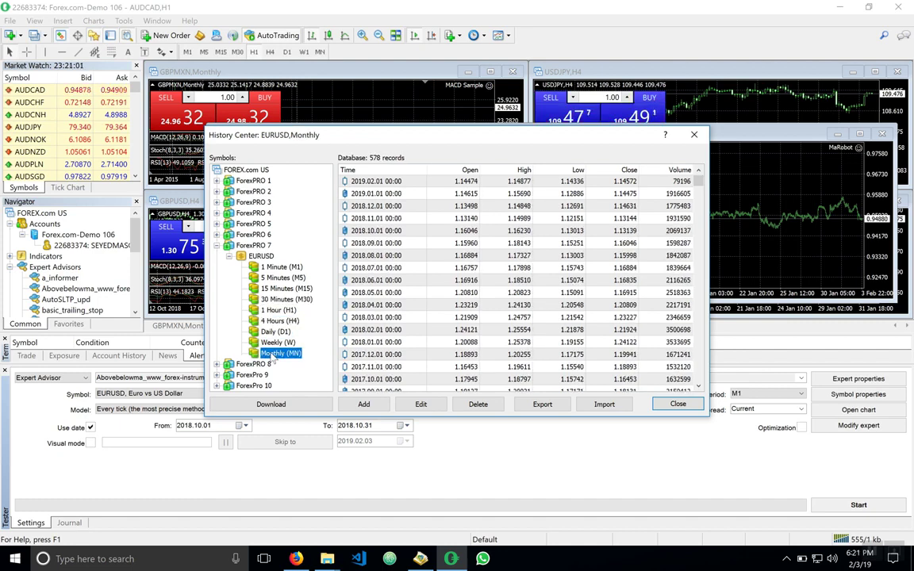
# - Download fresh EURUSD history, accepting both warnings and recalculating all timeframes
pyautogui.click(270, 403)
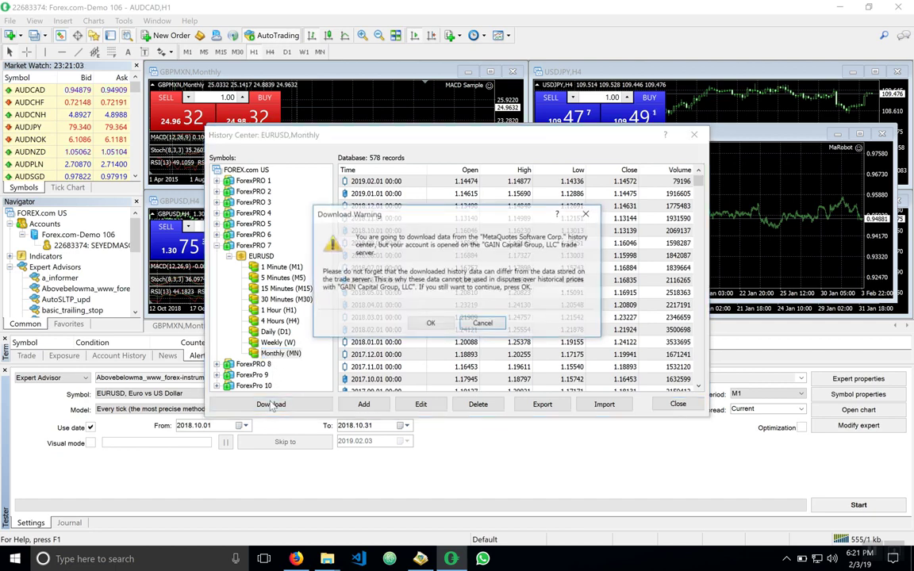
pyautogui.click(430, 323)
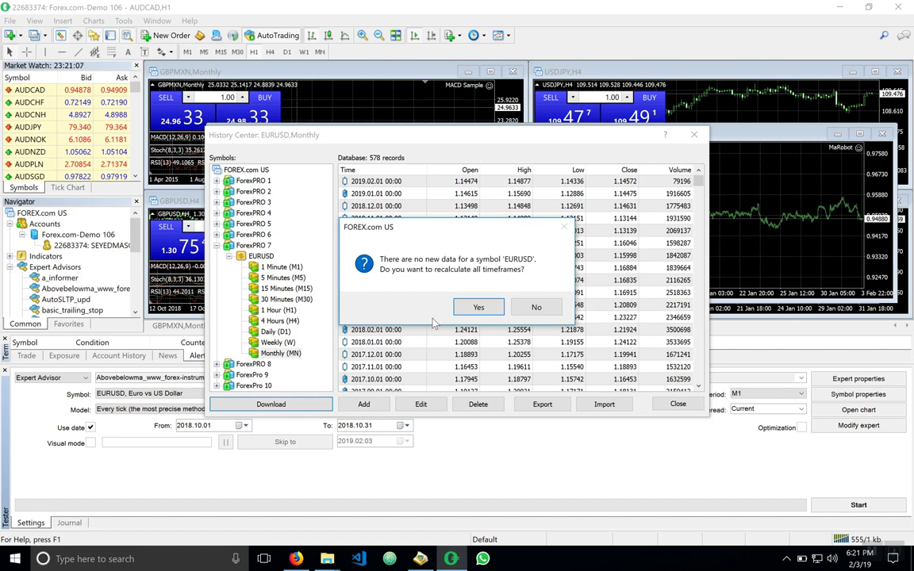
pyautogui.click(468, 310)
pyautogui.click(431, 322)
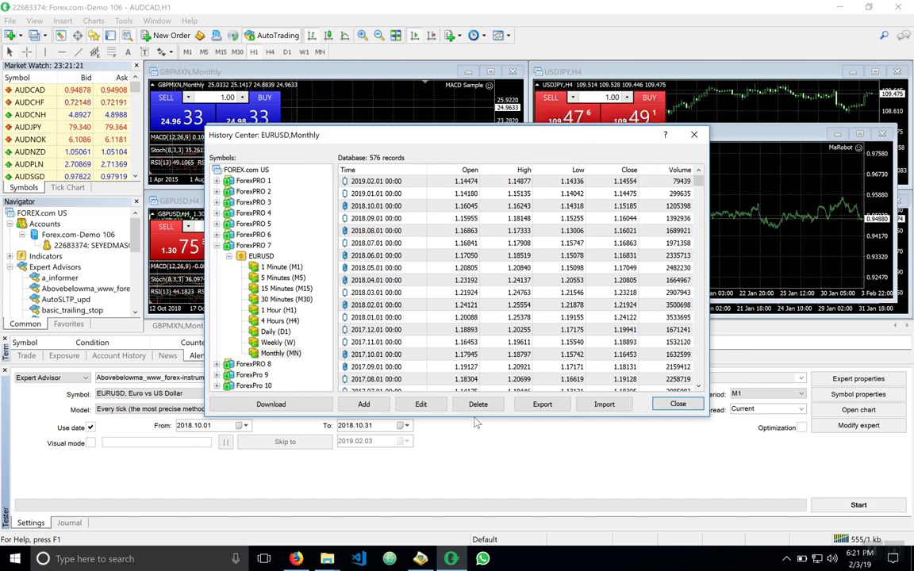
# - Close the History Center and show the 'Parameters' slide in Keynote
pyautogui.click(676, 404)
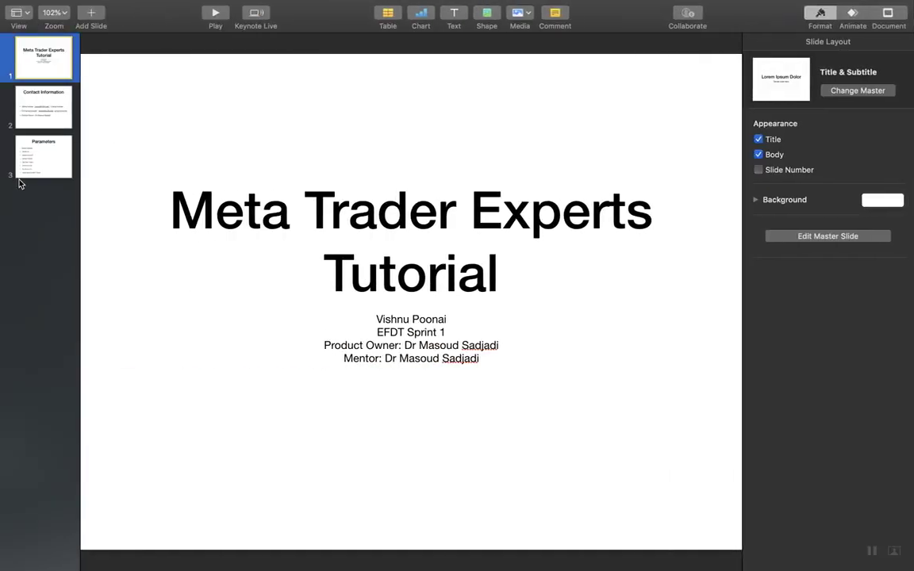
pyautogui.click(33, 173)
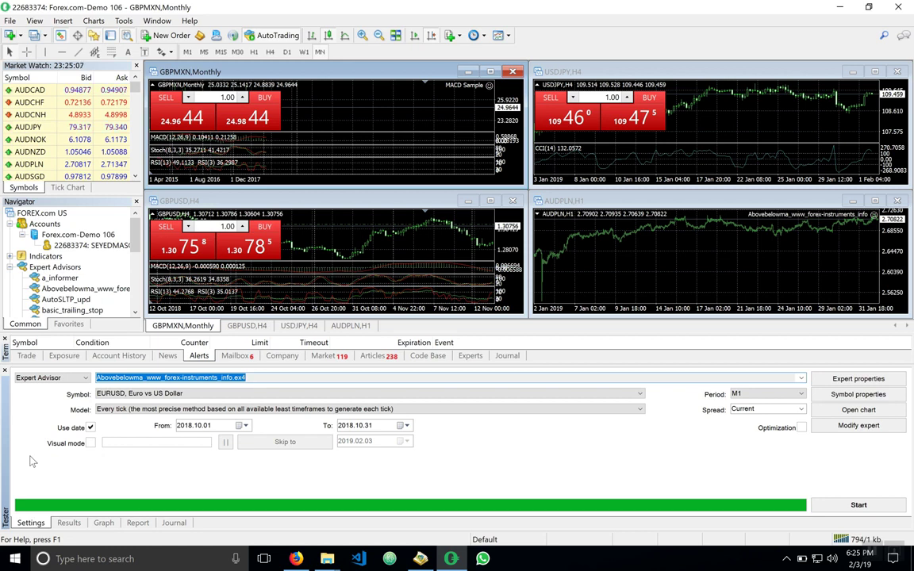
pyautogui.moveTo(49, 4)
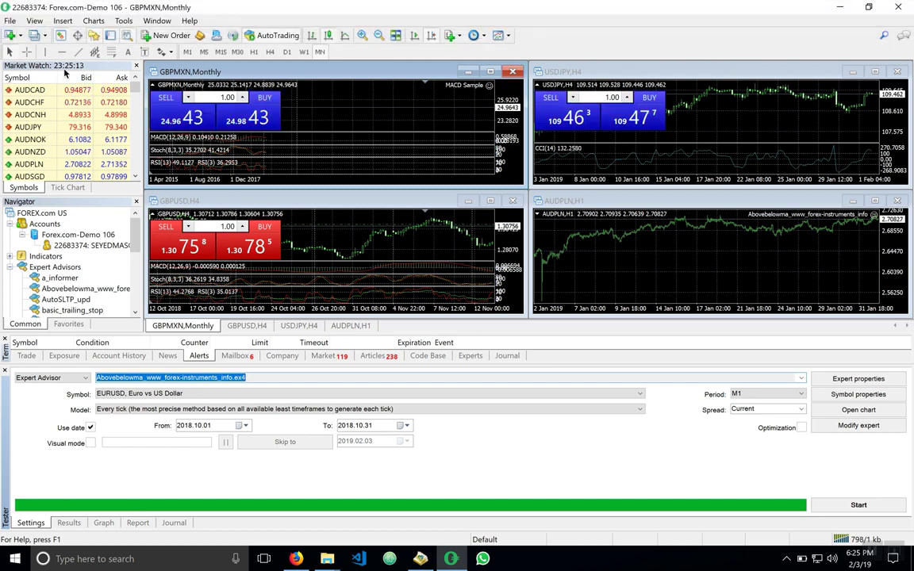
pyautogui.click(34, 21)
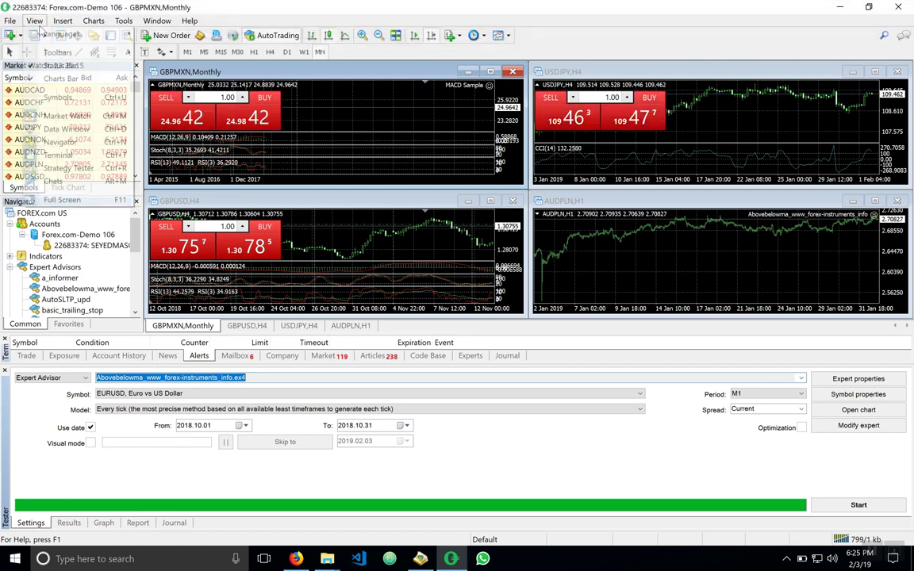
pyautogui.click(31, 369)
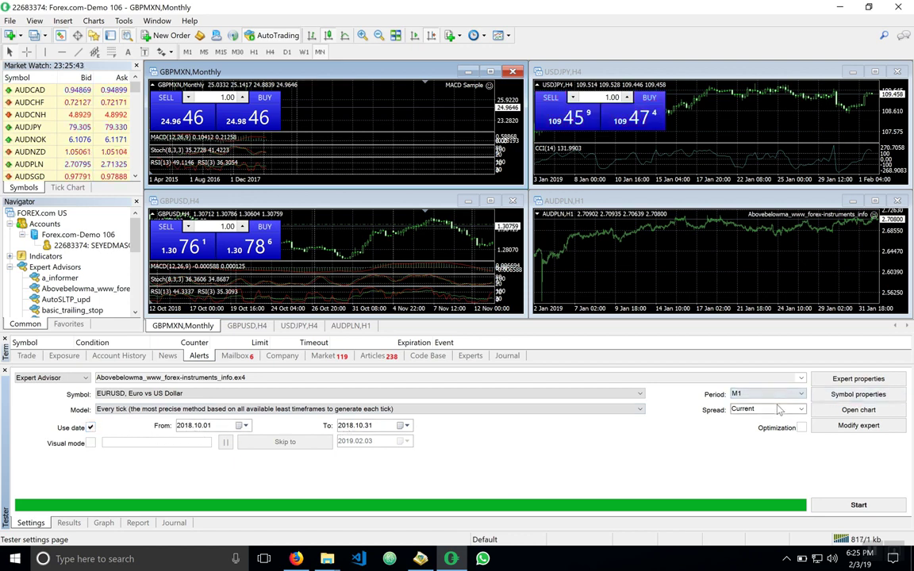
# - Select basic_trailing_stop.ex4 as the expert and start the EURUSD M1 backtest
pyautogui.click(800, 379)
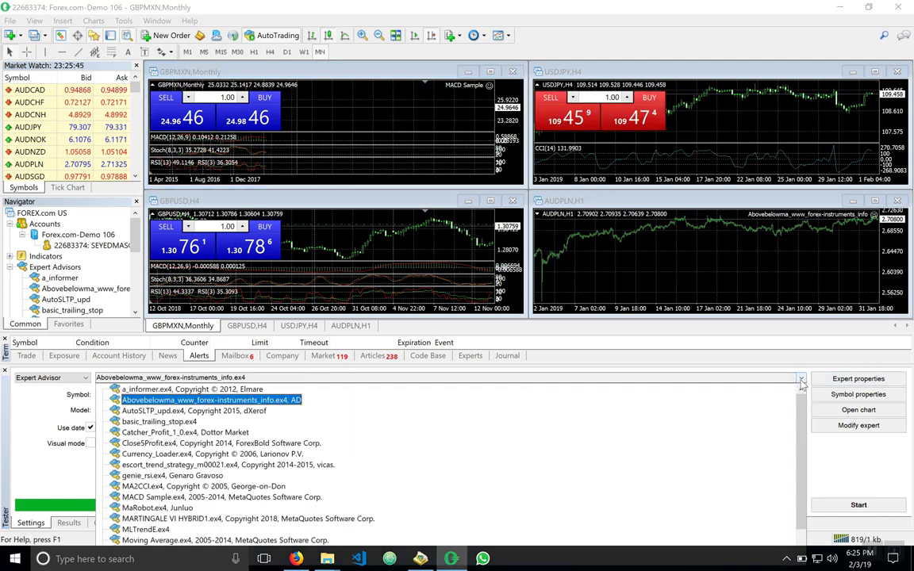
pyautogui.click(179, 422)
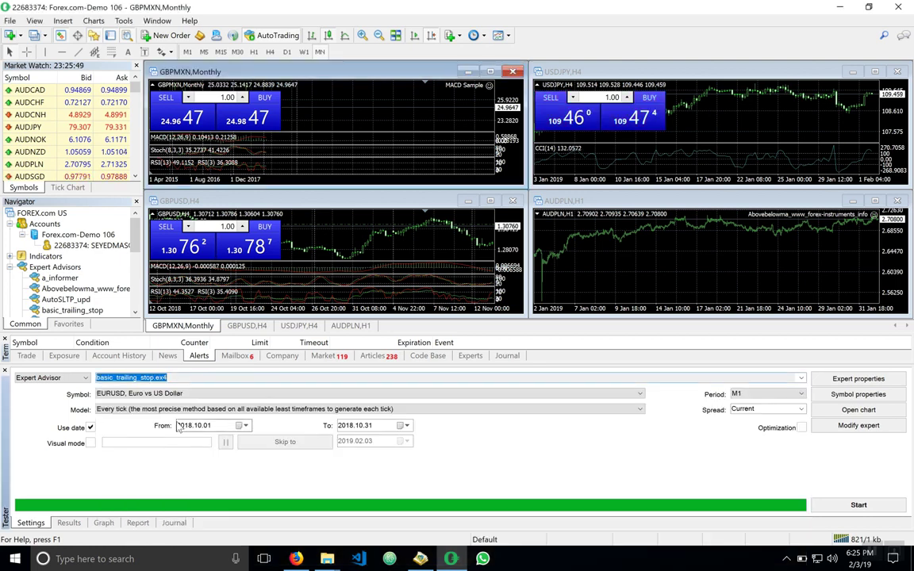
pyautogui.click(824, 506)
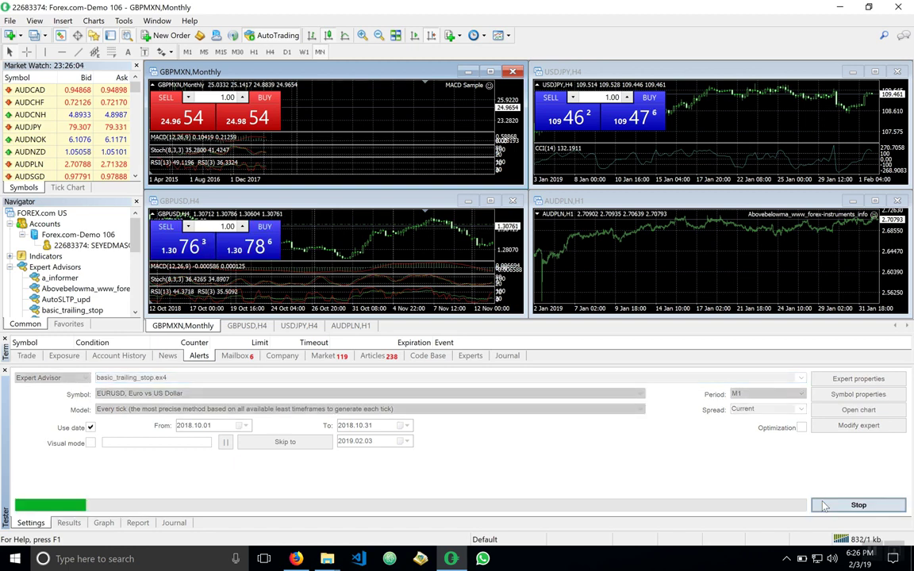
pyautogui.click(823, 506)
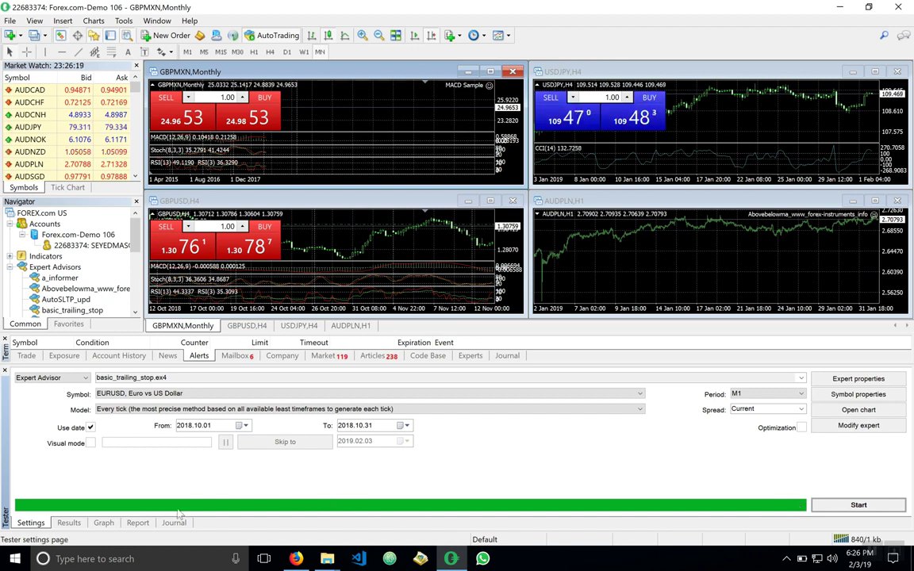
# - Open the backtest report and save it as an HTML report named 'tutorial example'
pyautogui.click(138, 523)
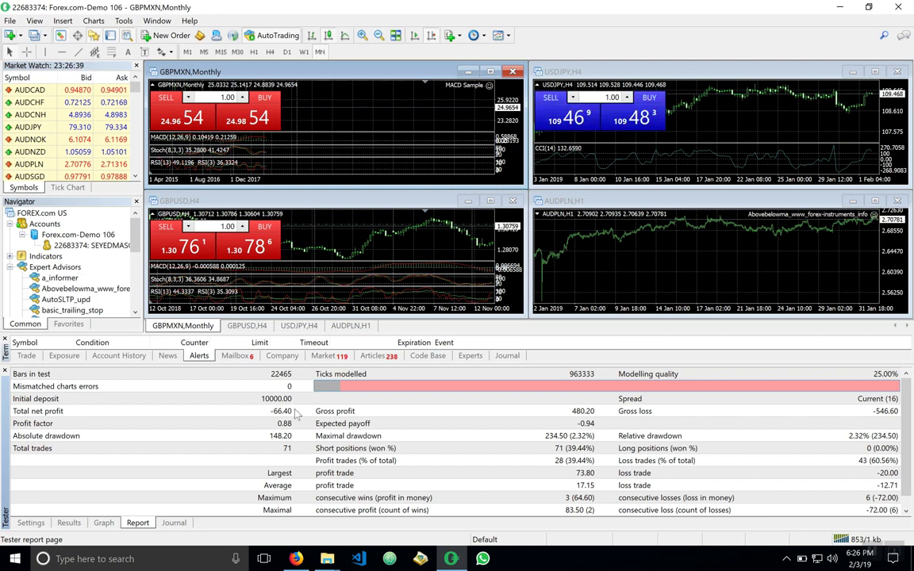
pyautogui.rightClick(304, 425)
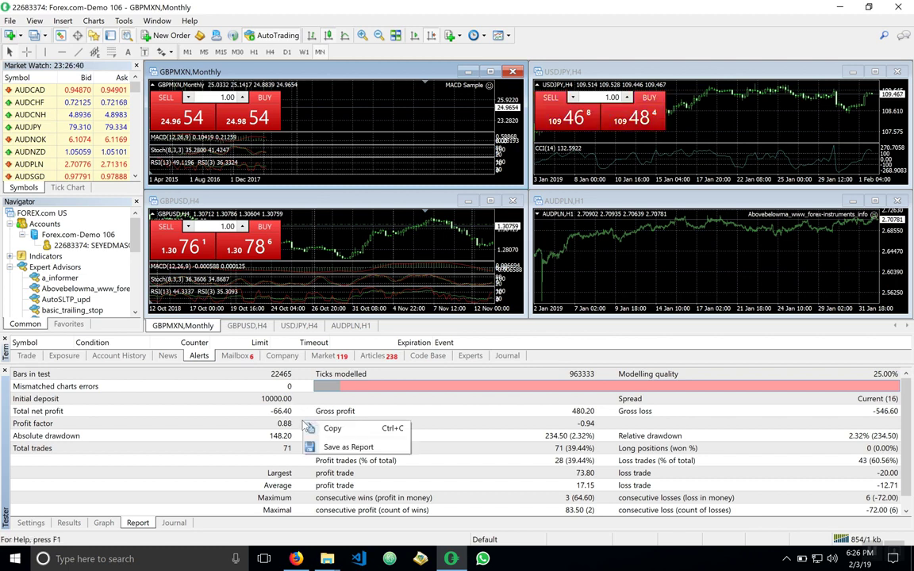
pyautogui.click(333, 448)
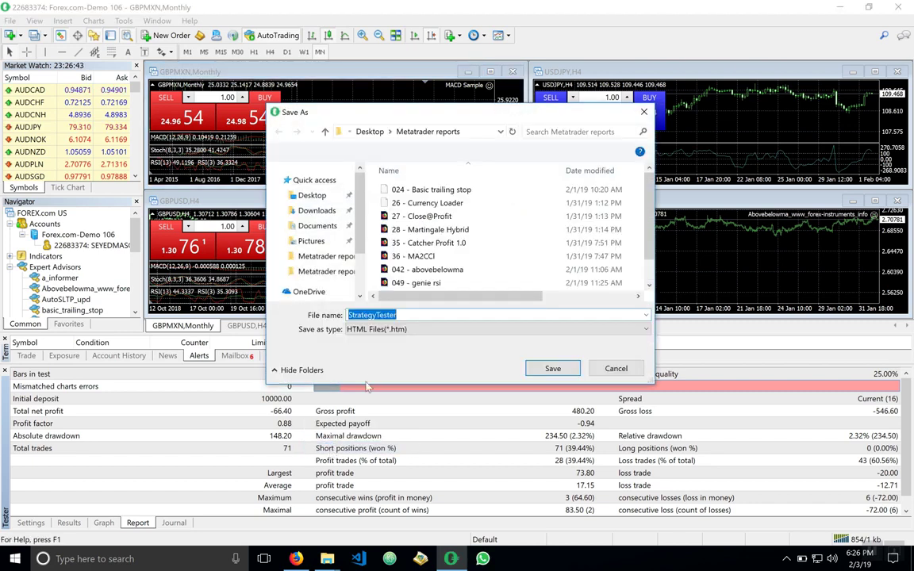
pyautogui.write('tuto')
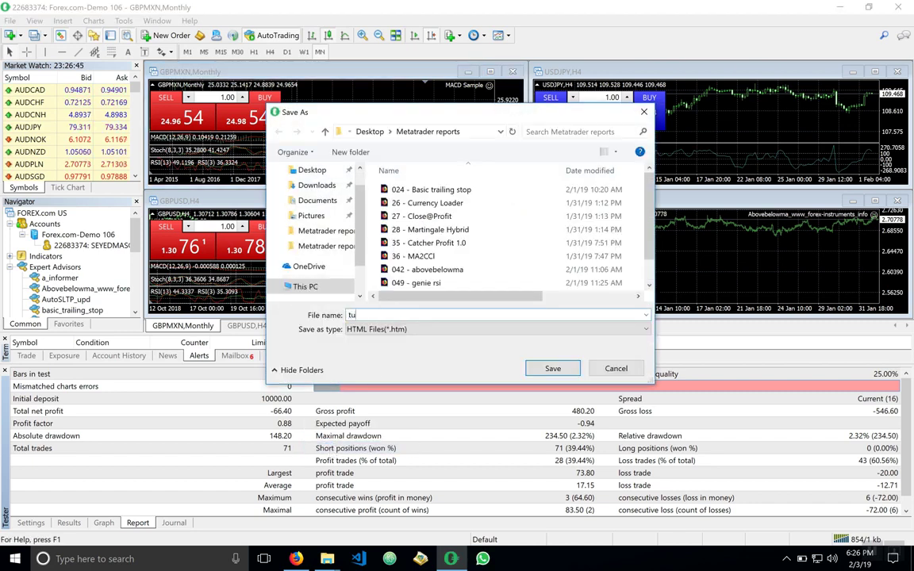
pyautogui.write('rial example')
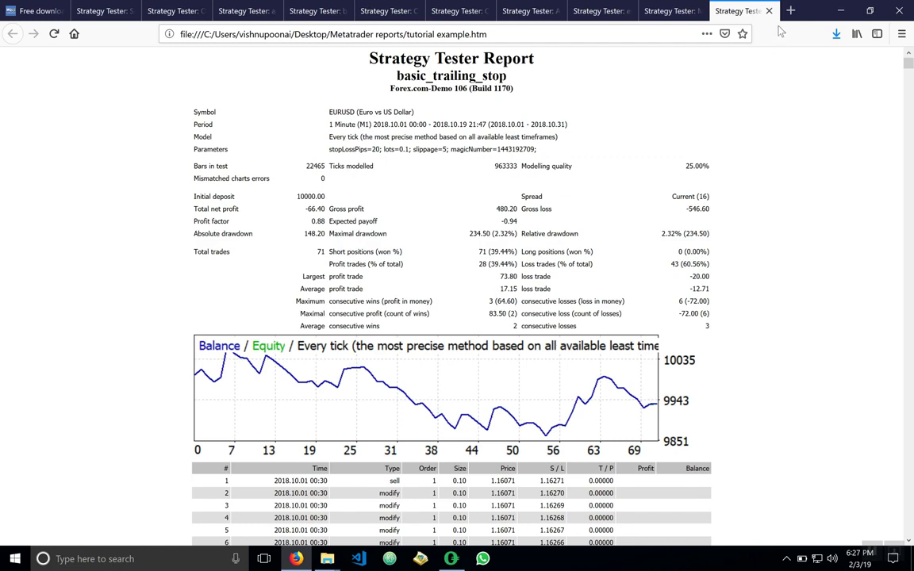
# - Review the SelfOptimizingRSIorMFITrader_v2 and OrderManager reports, ending on MLTrendE's 3249.00 net profit report
pyautogui.hotkey('ctrl', 'Tab')
pyautogui.click(118, 15)
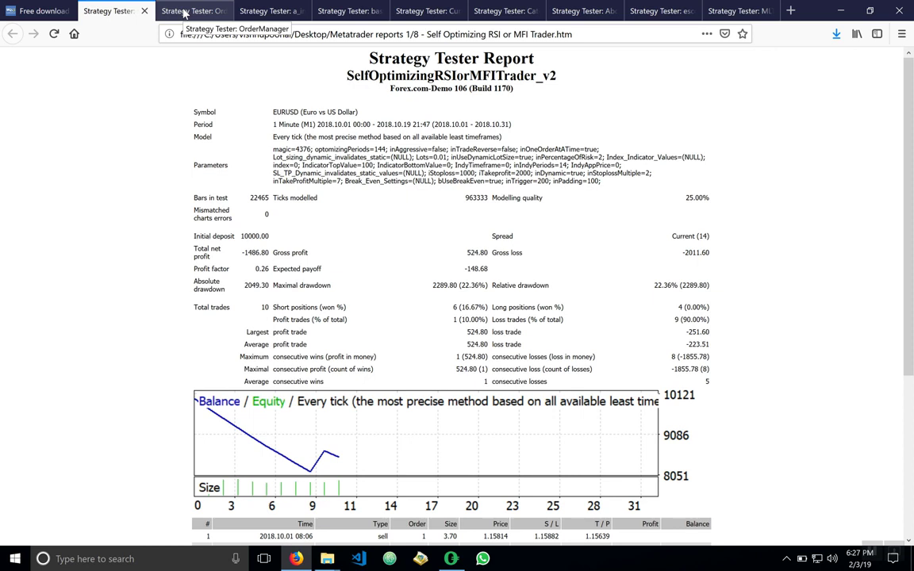
pyautogui.click(184, 11)
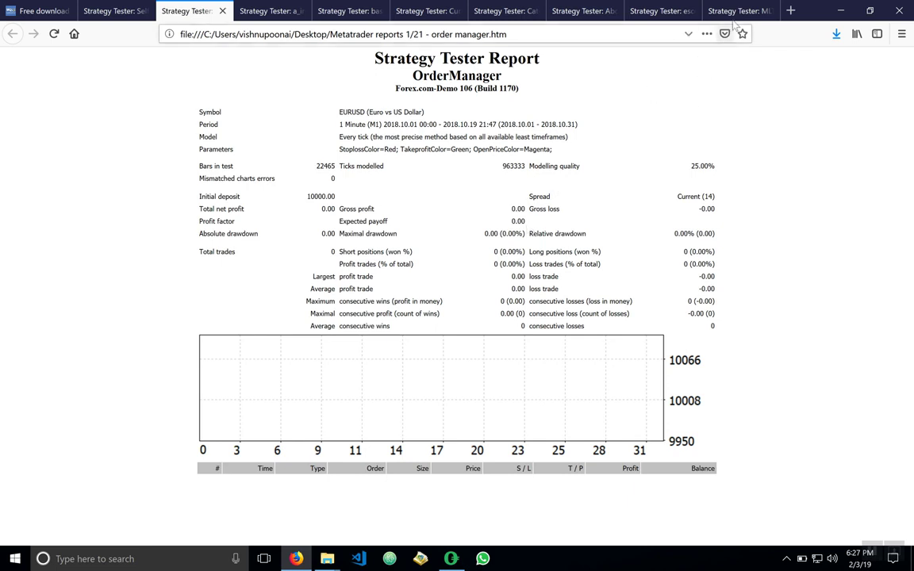
pyautogui.click(733, 11)
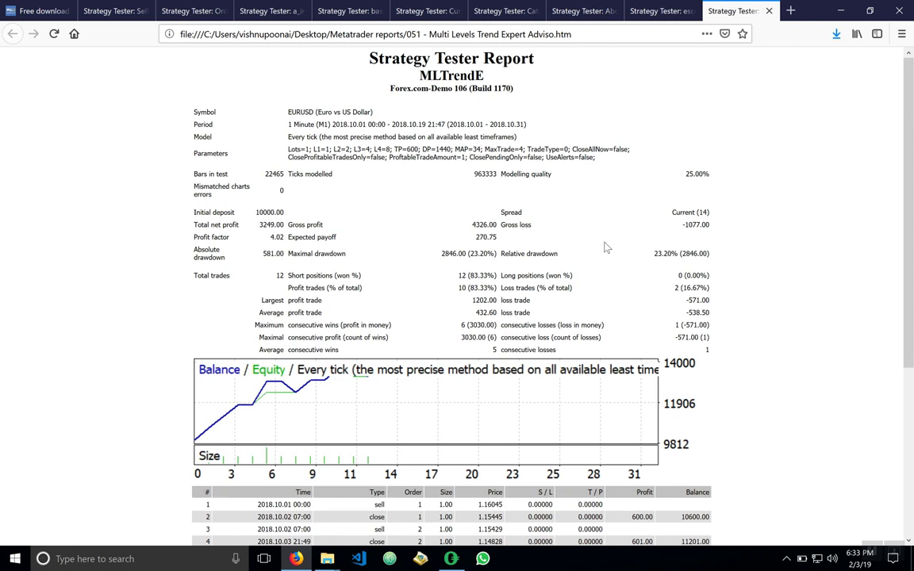
# - Check the escort_trend_strategy report, then return to MLTrendE (3249.00 net profit, profit factor 4.02)
pyautogui.click(662, 11)
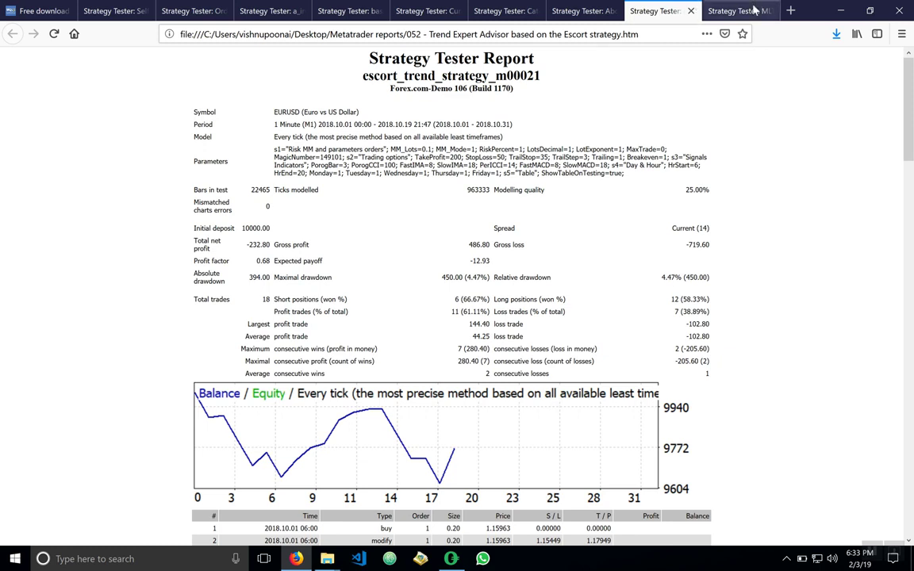
pyautogui.hotkey('ctrl', 'Tab')
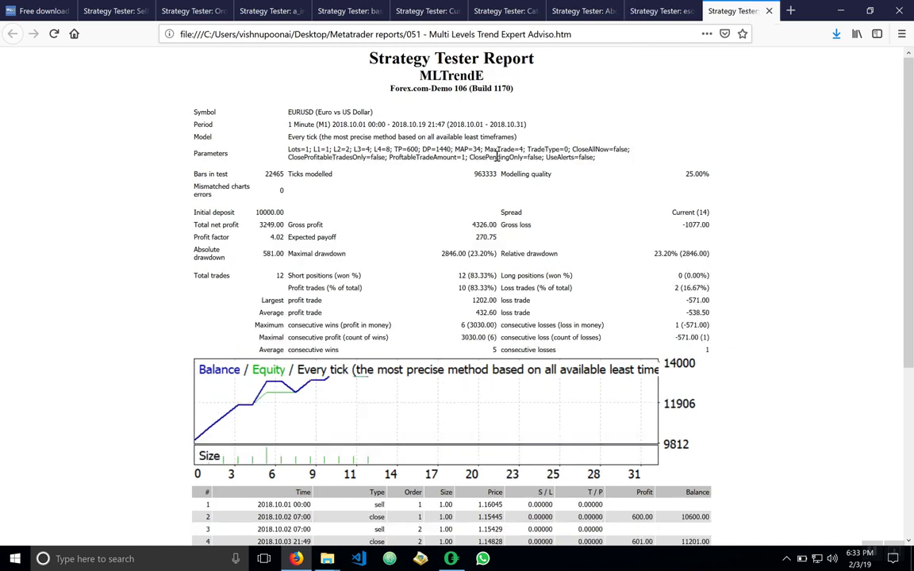